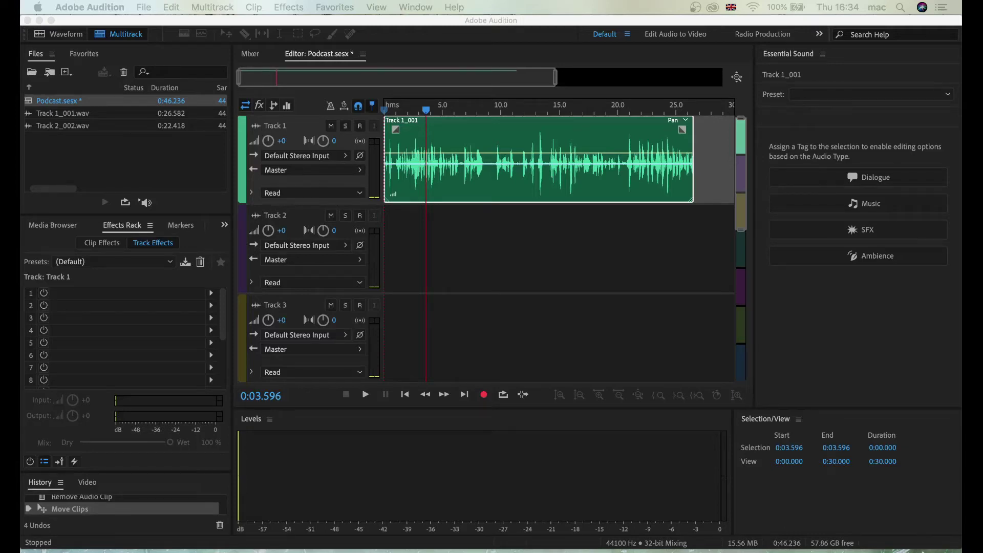
# Step: Scrub the audio to about 24 seconds and turn Track 1's pan knob toward the right
pyautogui.click(429, 112)
pyautogui.moveTo(429, 113); pyautogui.dragTo(444, 116)
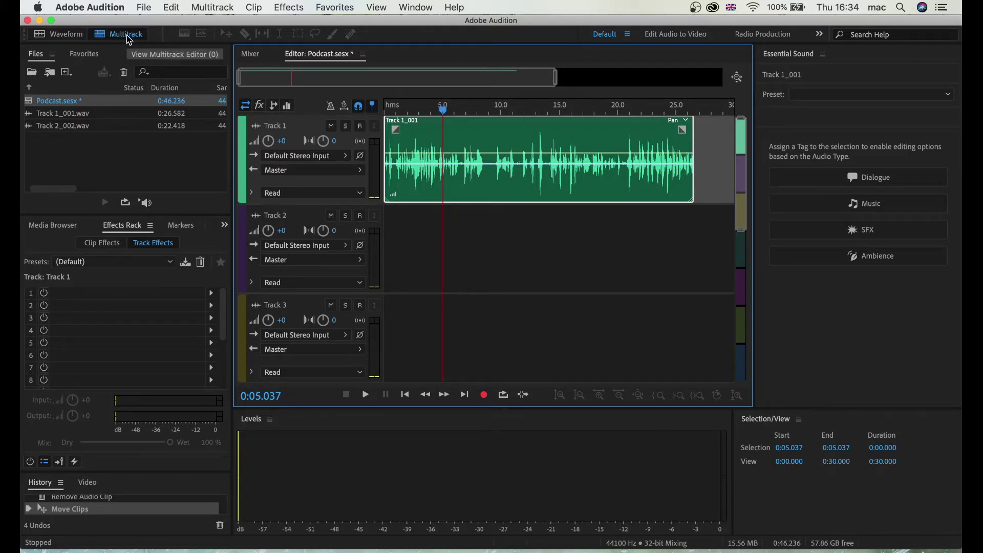
pyautogui.moveTo(528, 106); pyautogui.dragTo(412, 123)
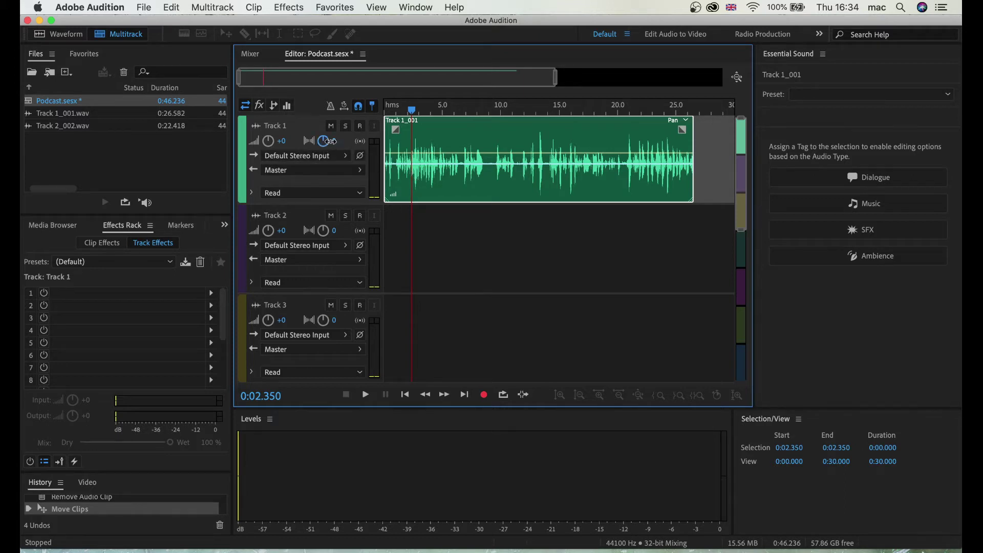
pyautogui.moveTo(326, 145); pyautogui.dragTo(409, 148)
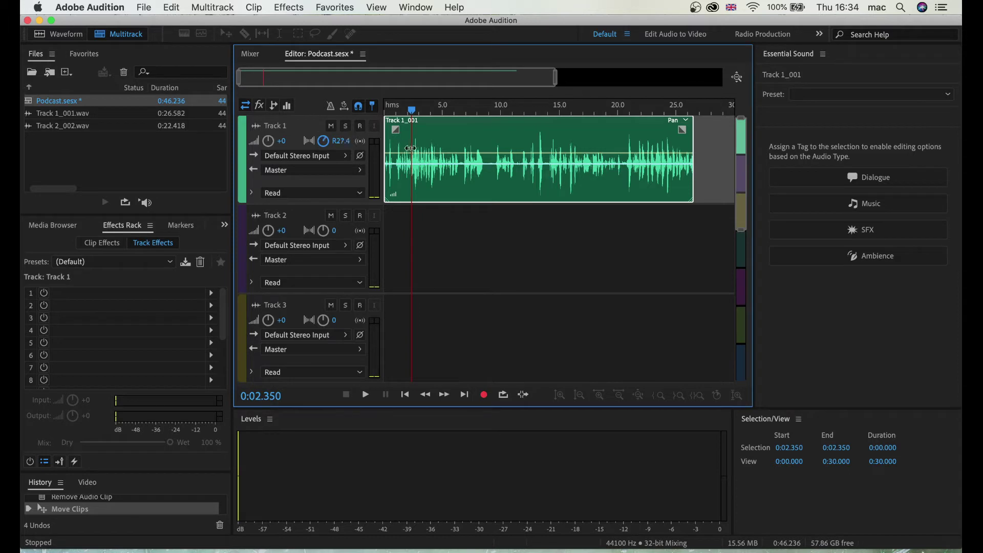
pyautogui.click(348, 142)
# Step: Centre Track 1's pan at 0, select Track 2 and maximize the editor to fill the window
pyautogui.write('0')
pyautogui.press('Return')
pyautogui.click(507, 254)
pyautogui.press('`')
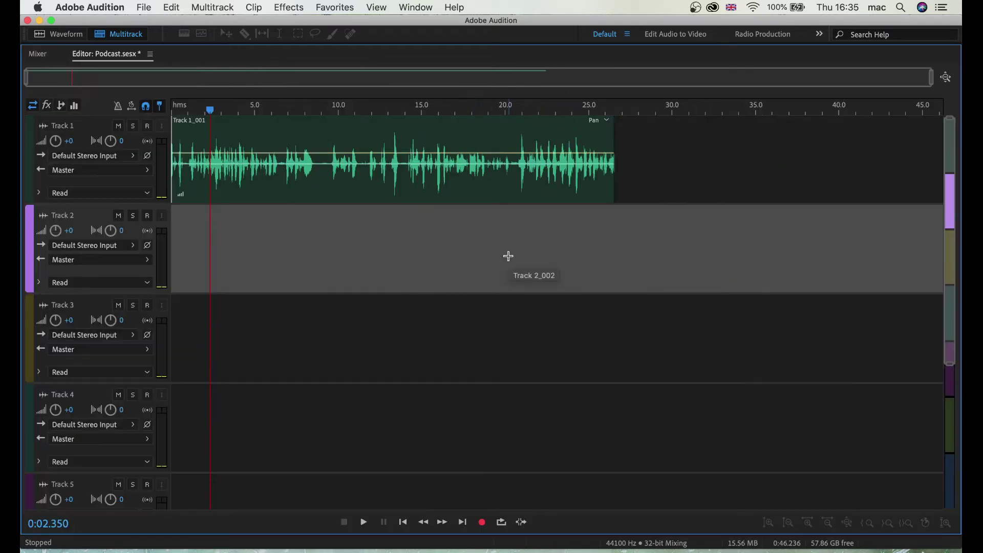
# Step: Select the Track 1 clip and park the playhead near 5.5 seconds
pyautogui.click(222, 109)
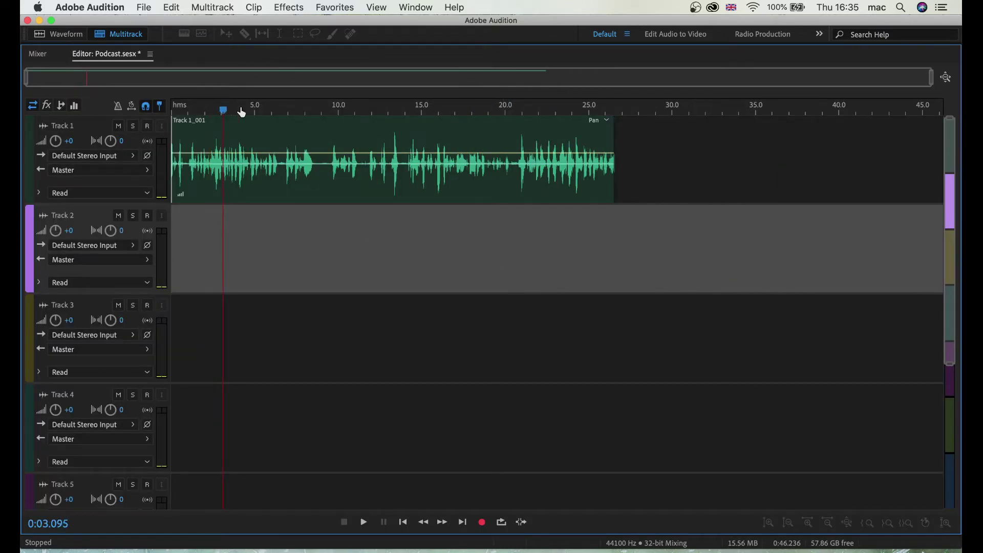
pyautogui.click(279, 110)
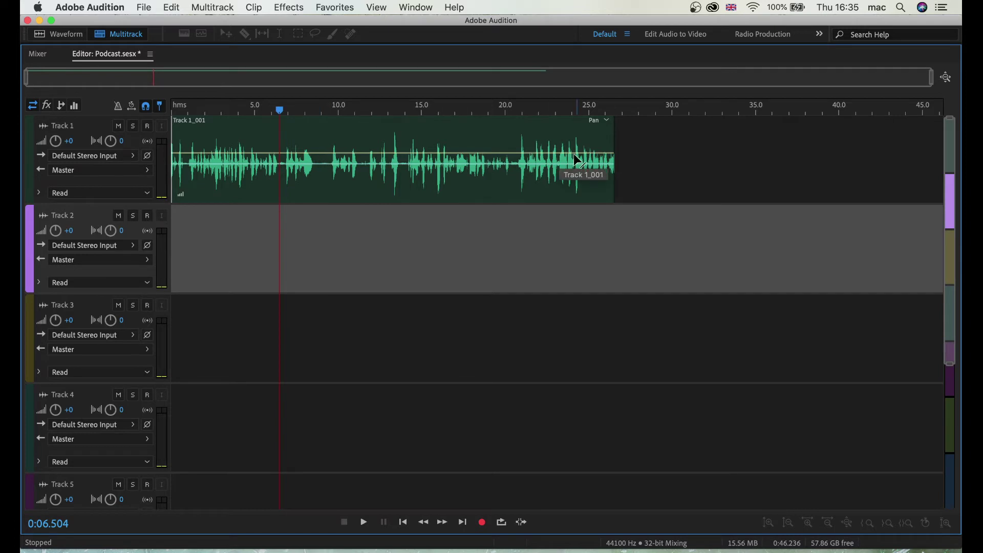
pyautogui.click(322, 169)
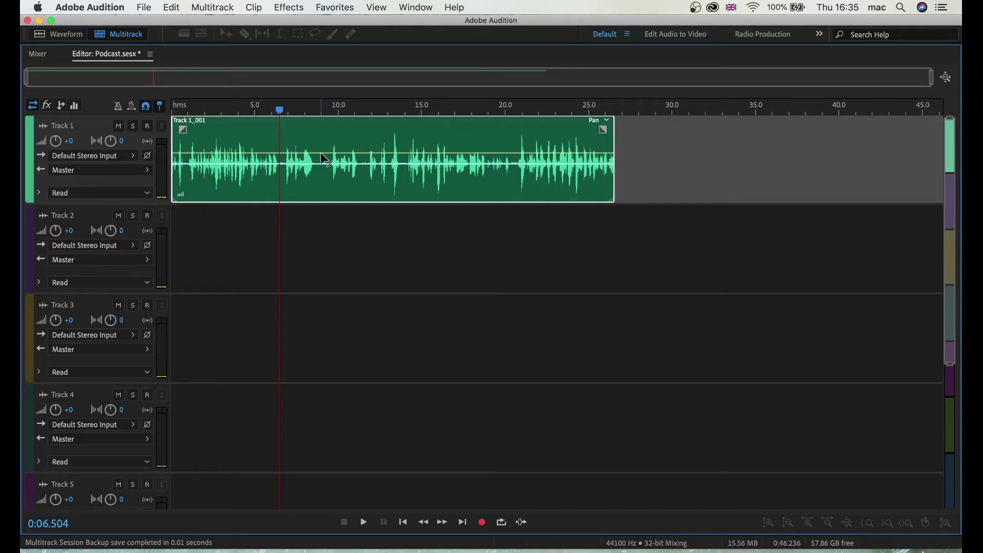
pyautogui.click(263, 111)
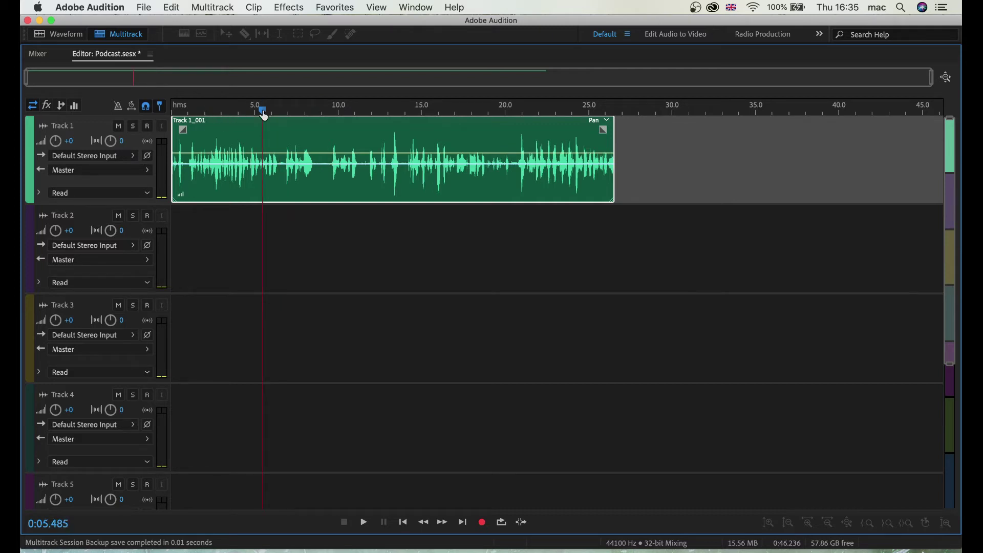
# Step: Add volume keyframes near the clip start and around 5 seconds, pulling one to about -3.8 dB
pyautogui.click(205, 152)
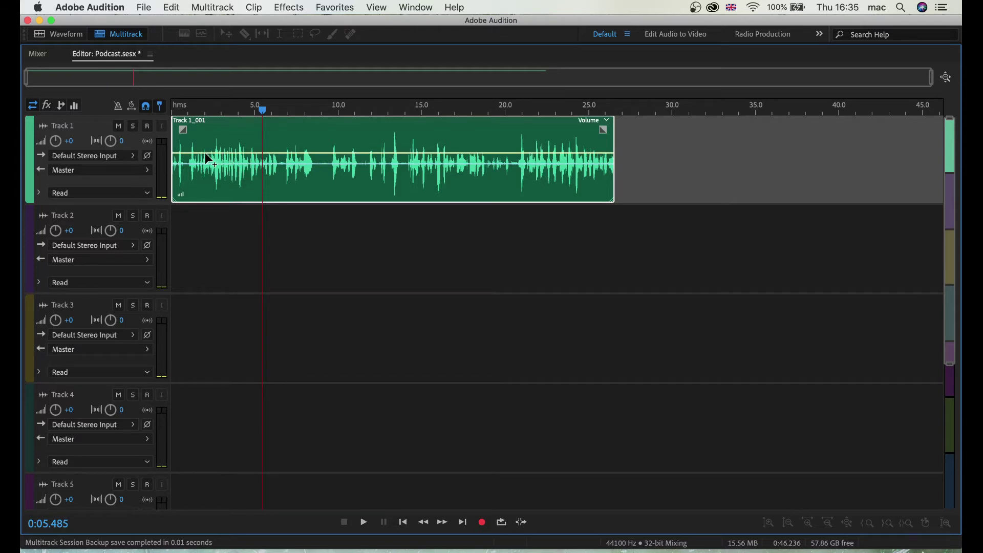
pyautogui.click(234, 153)
pyautogui.moveTo(236, 153); pyautogui.dragTo(272, 145)
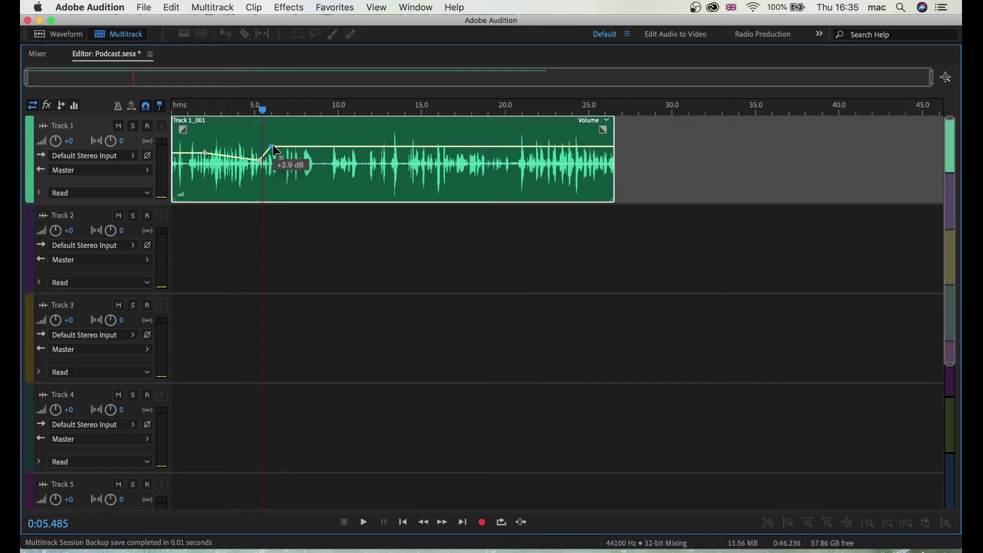
pyautogui.moveTo(204, 152); pyautogui.dragTo(194, 152)
pyautogui.moveTo(259, 159); pyautogui.dragTo(256, 160)
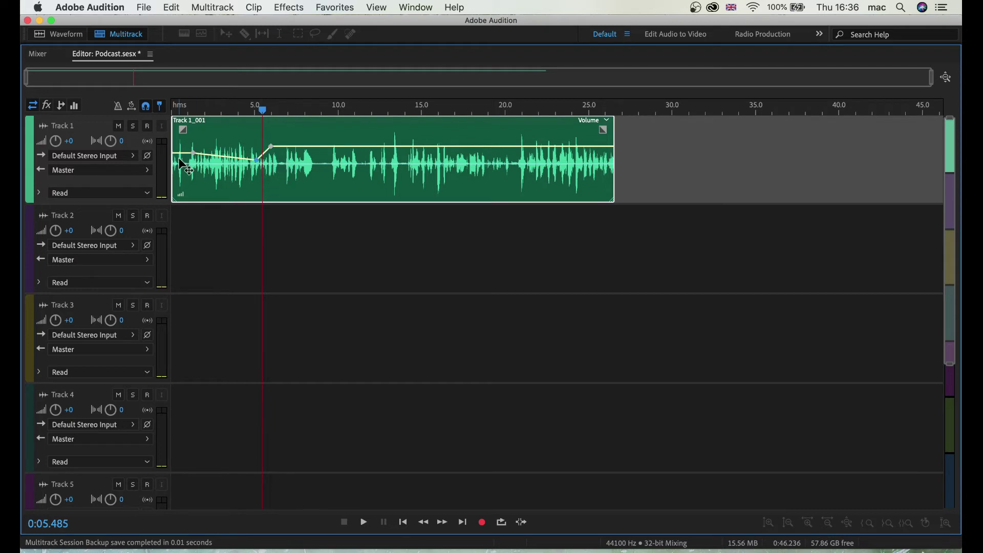
pyautogui.moveTo(193, 152); pyautogui.dragTo(194, 159)
# Step: Add volume dips around 13 and 21 seconds and drop the volume to silence at the clip's end
pyautogui.click(390, 146)
pyautogui.moveTo(401, 147); pyautogui.dragTo(391, 169)
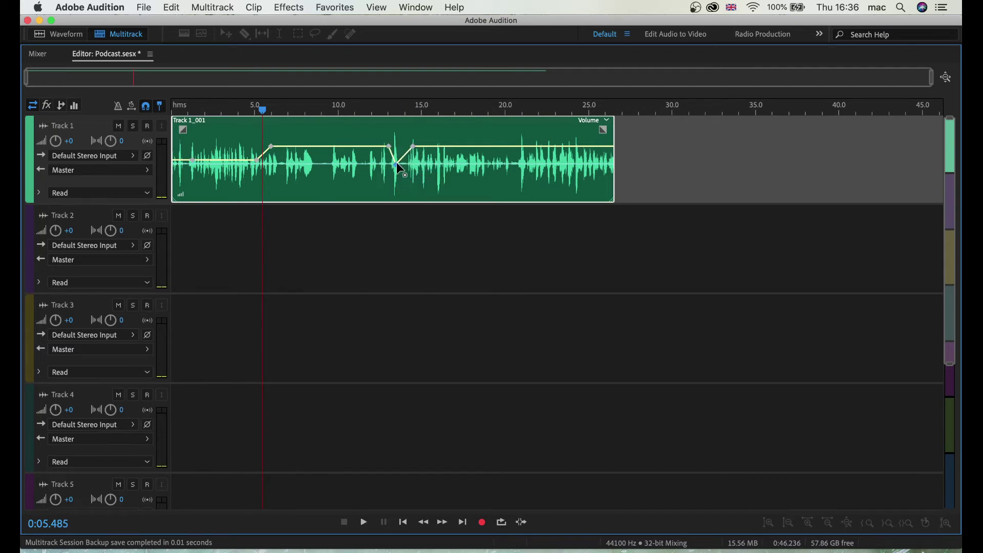
pyautogui.click(522, 147)
pyautogui.moveTo(523, 147)
pyautogui.mouseDown()
pyautogui.moveTo(521, 167)
pyautogui.moveTo(517, 148)
pyautogui.mouseUp()
pyautogui.moveTo(614, 148); pyautogui.dragTo(617, 202)
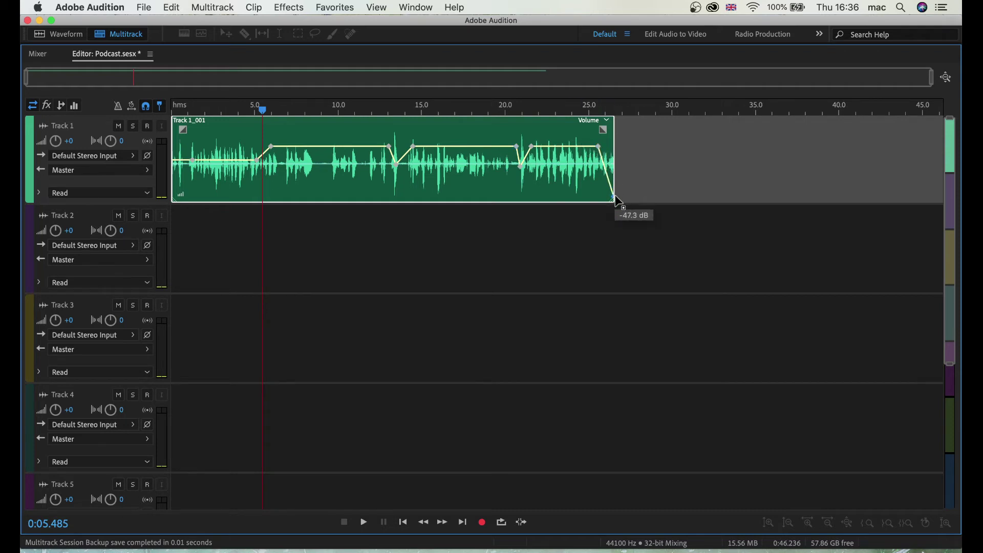
pyautogui.click(608, 124)
pyautogui.click(602, 134)
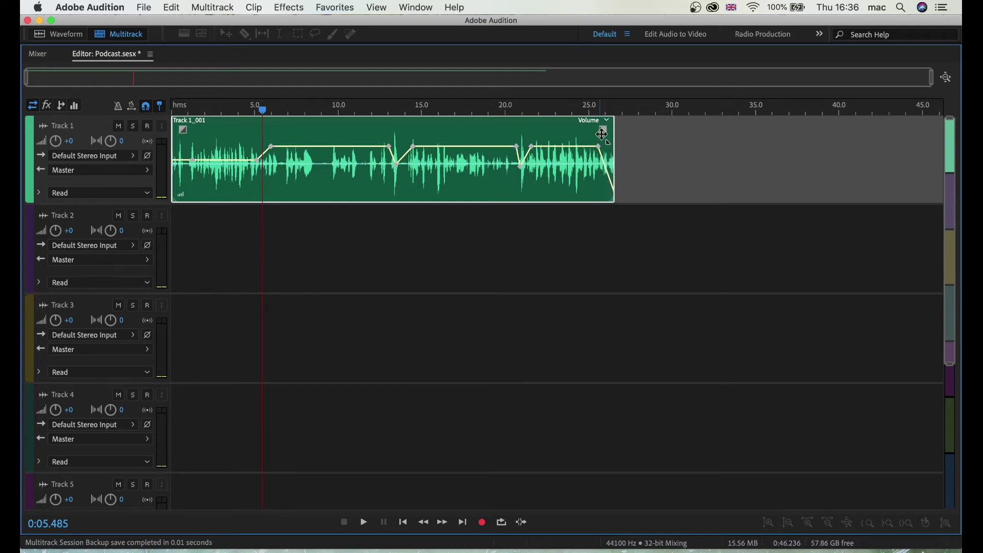
# Step: Add a short fade-out at the clip's end and a fade-in at its start, then play from 3 seconds to check
pyautogui.moveTo(602, 134); pyautogui.dragTo(576, 129)
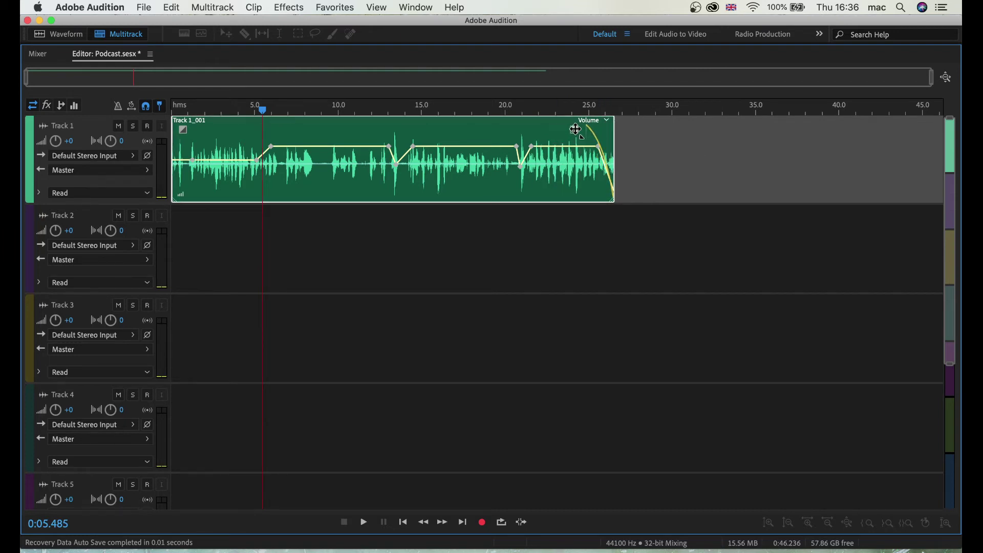
pyautogui.moveTo(183, 130); pyautogui.dragTo(208, 135)
pyautogui.click(224, 111)
pyautogui.press('space')
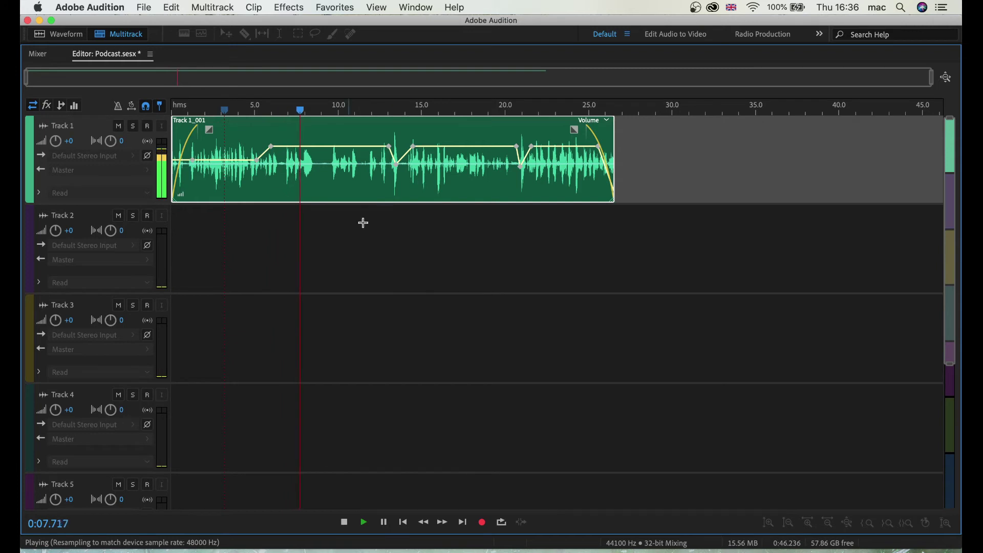
pyautogui.press('space')
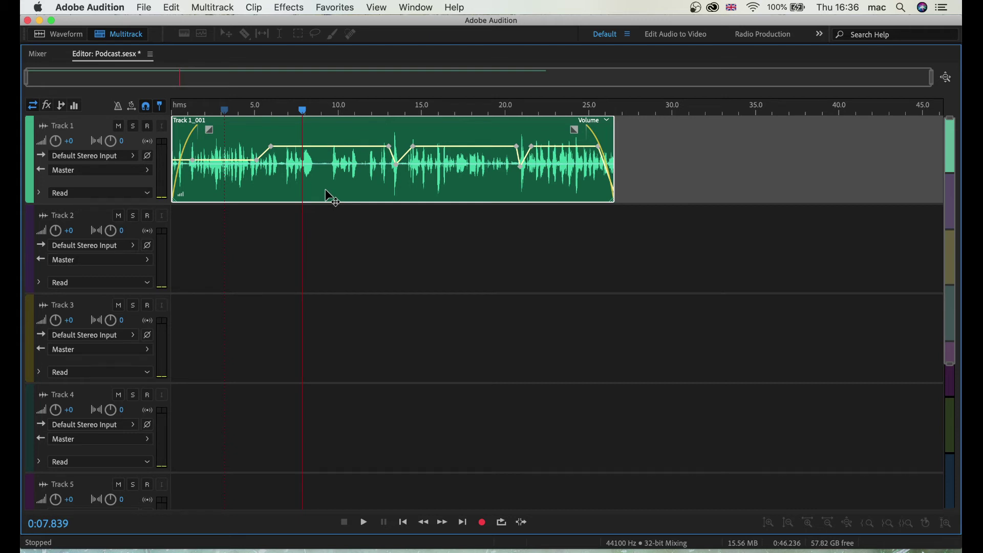
pyautogui.click(249, 113)
# Step: Switch to the pan envelope, keyframe a sweep from hard right to L100 near 9 seconds, and preview it
pyautogui.click(313, 163)
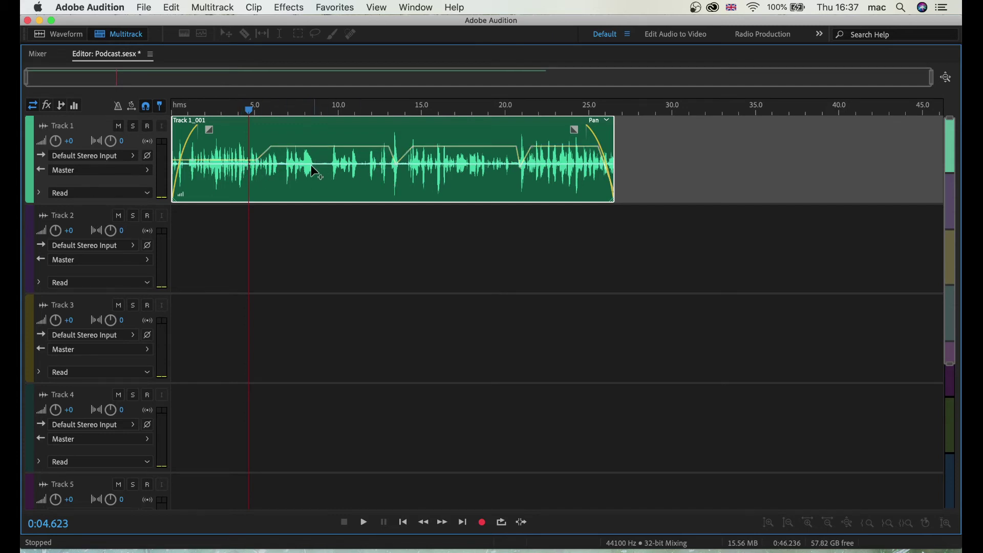
pyautogui.click(313, 163)
pyautogui.click(324, 164)
pyautogui.moveTo(324, 162); pyautogui.dragTo(333, 113)
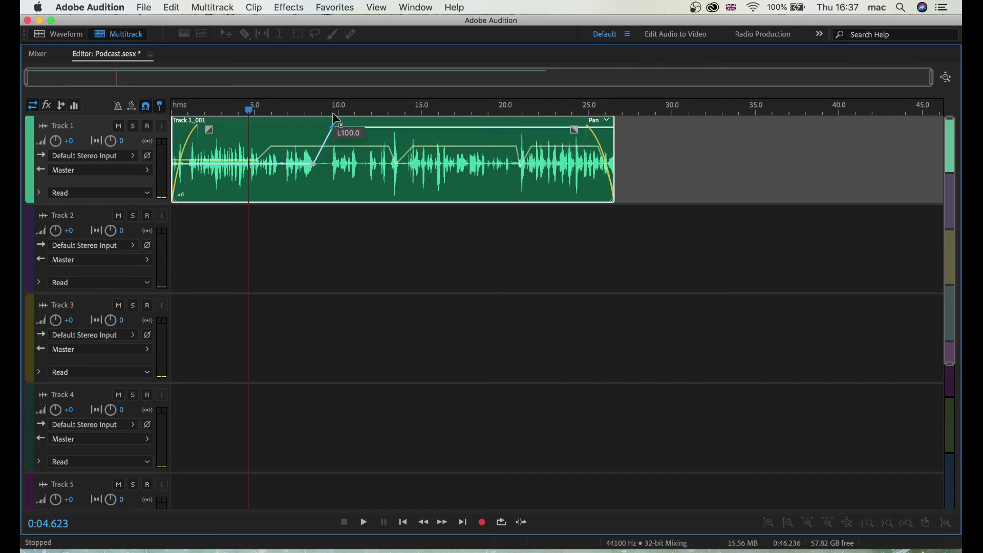
pyautogui.moveTo(312, 164); pyautogui.dragTo(306, 202)
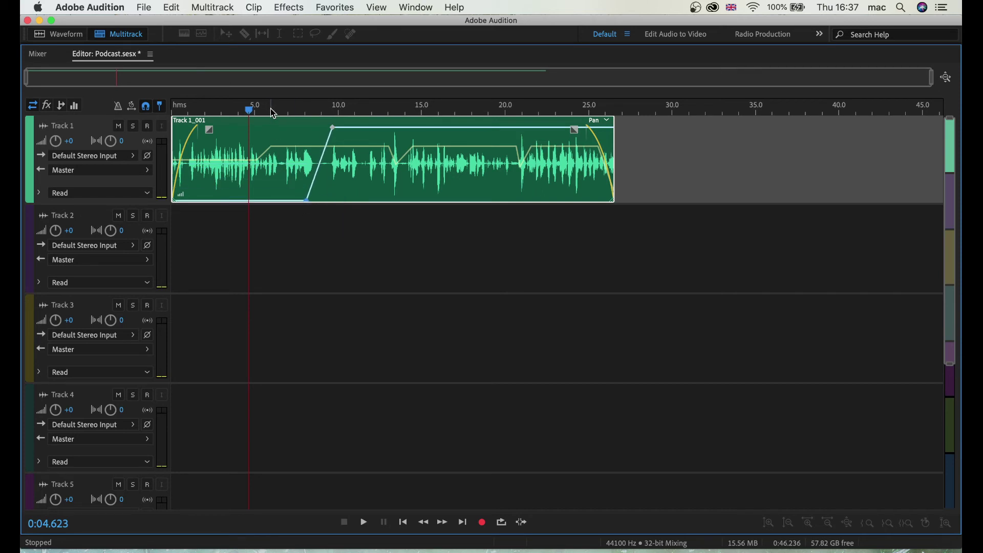
pyautogui.moveTo(251, 111)
pyautogui.mouseDown()
pyautogui.moveTo(215, 128)
pyautogui.moveTo(181, 123)
pyautogui.moveTo(244, 126)
pyautogui.mouseUp()
pyautogui.click(359, 112)
pyautogui.click(333, 128)
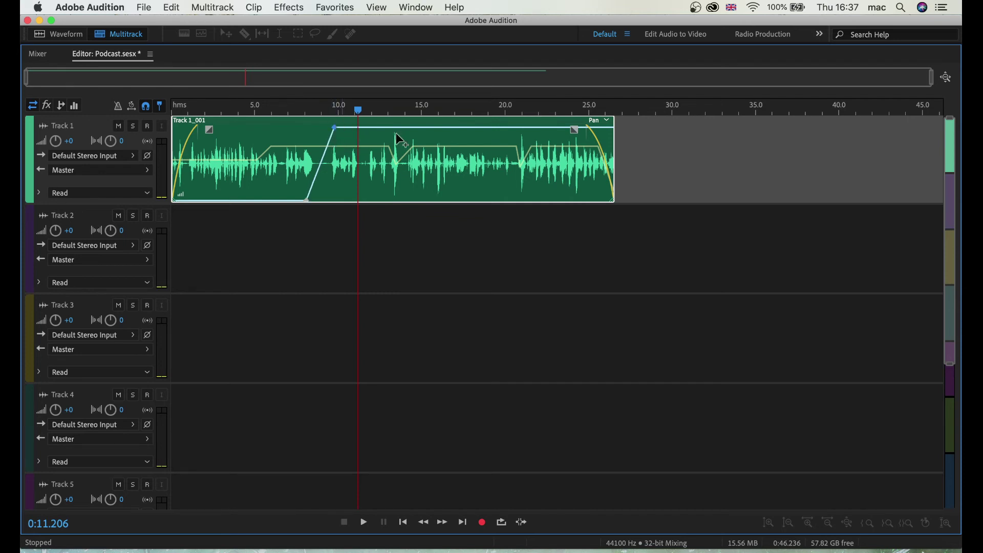
pyautogui.moveTo(336, 128); pyautogui.dragTo(305, 123)
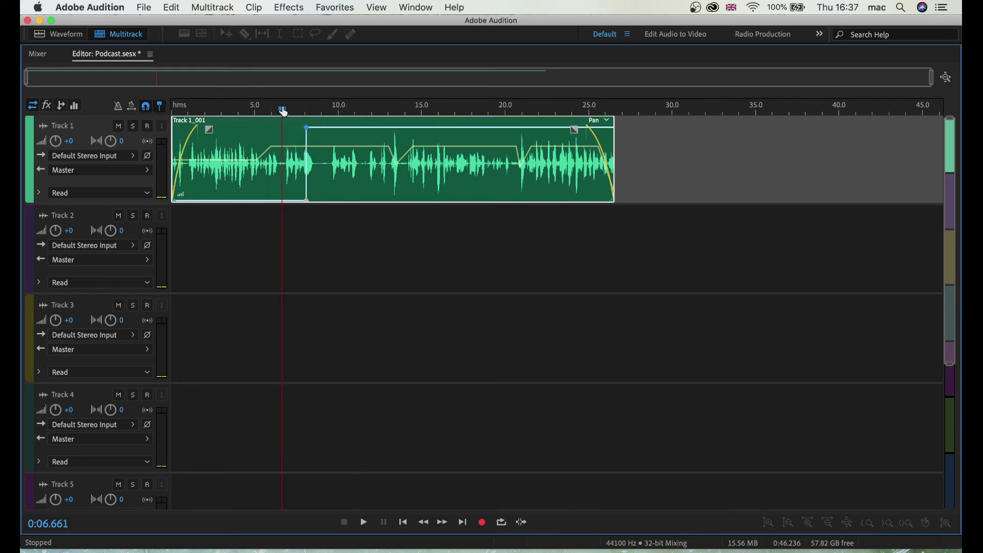
pyautogui.press('space')
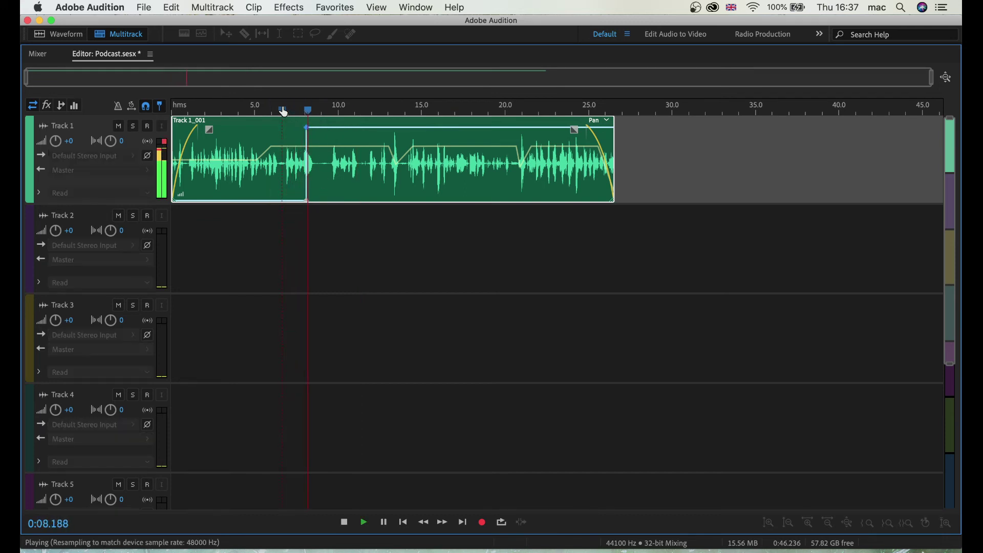
pyautogui.press('space')
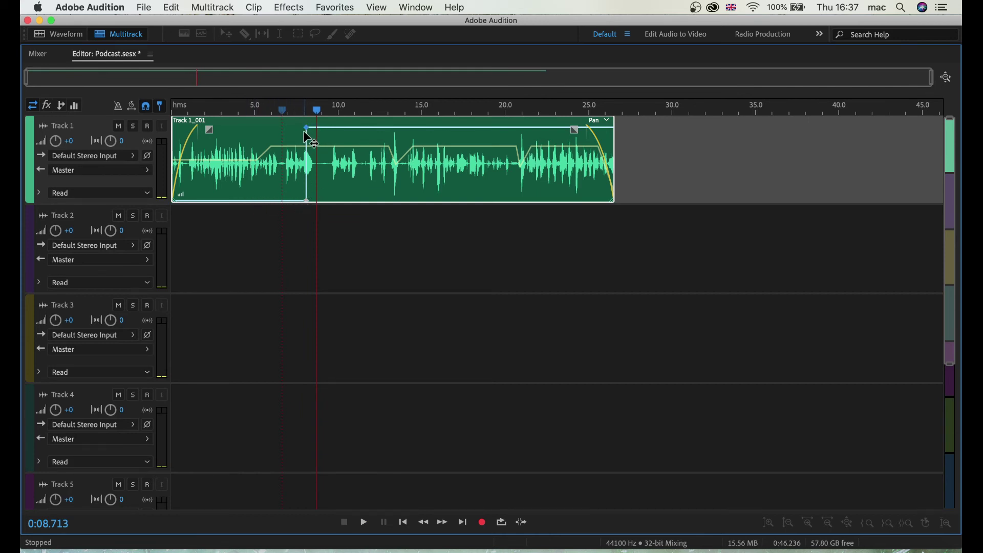
# Step: Move the L100 keyframe later, pan back right around 21 seconds, and preview from 20 seconds
pyautogui.moveTo(306, 127); pyautogui.dragTo(386, 127)
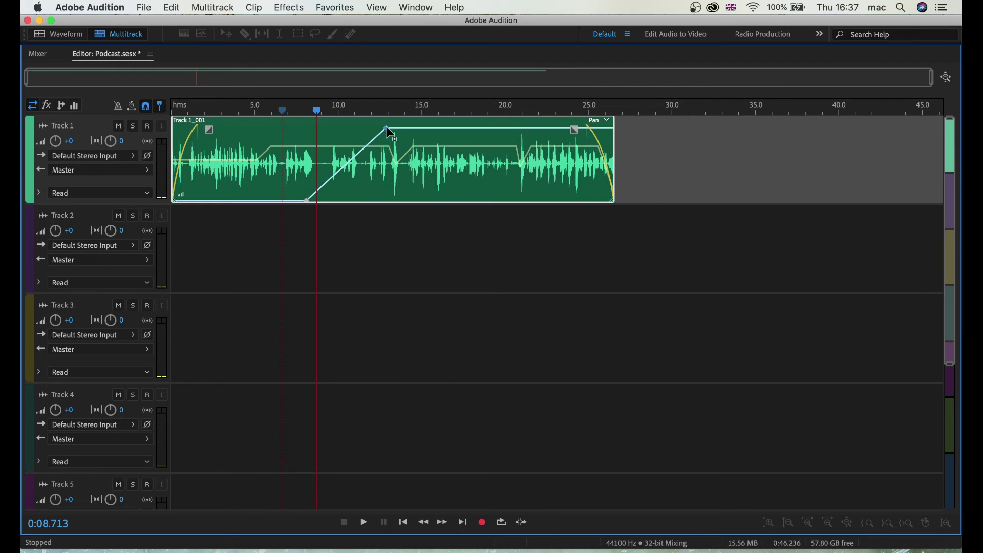
pyautogui.click(487, 127)
pyautogui.moveTo(520, 127); pyautogui.dragTo(520, 207)
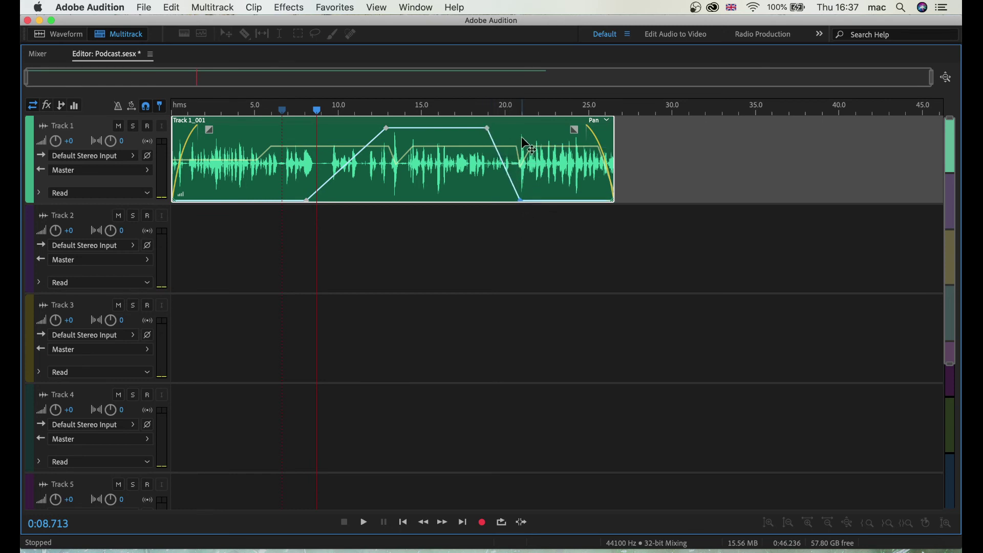
pyautogui.click(512, 112)
pyautogui.press('space')
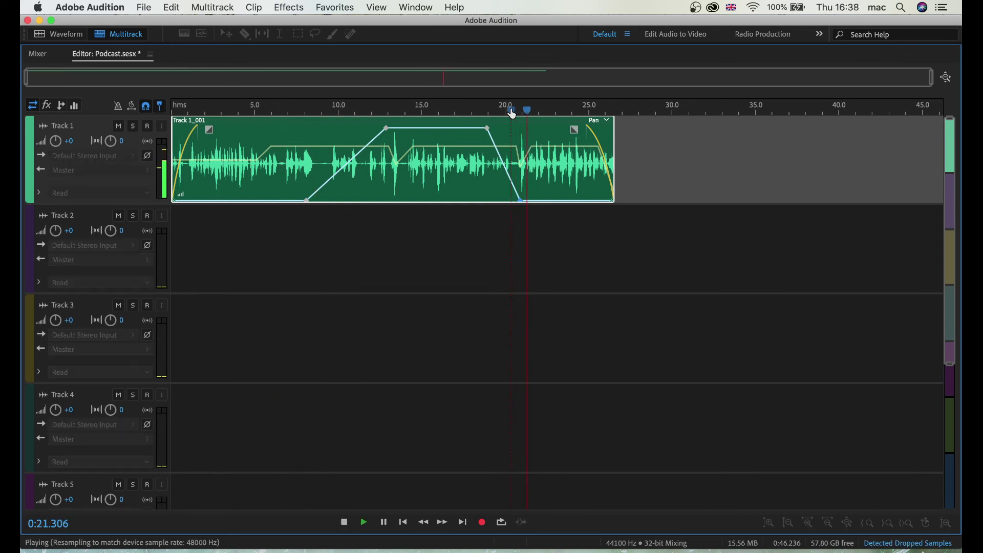
pyautogui.press('space')
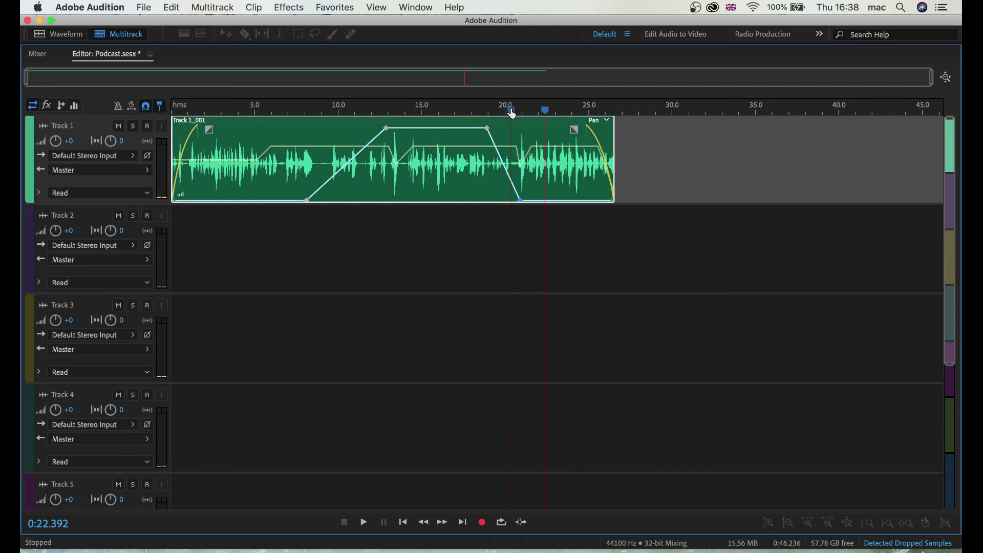
# Step: Select all pan keyframes on the Track 1 clip and delete them
pyautogui.click(447, 111)
pyautogui.rightClick(456, 132)
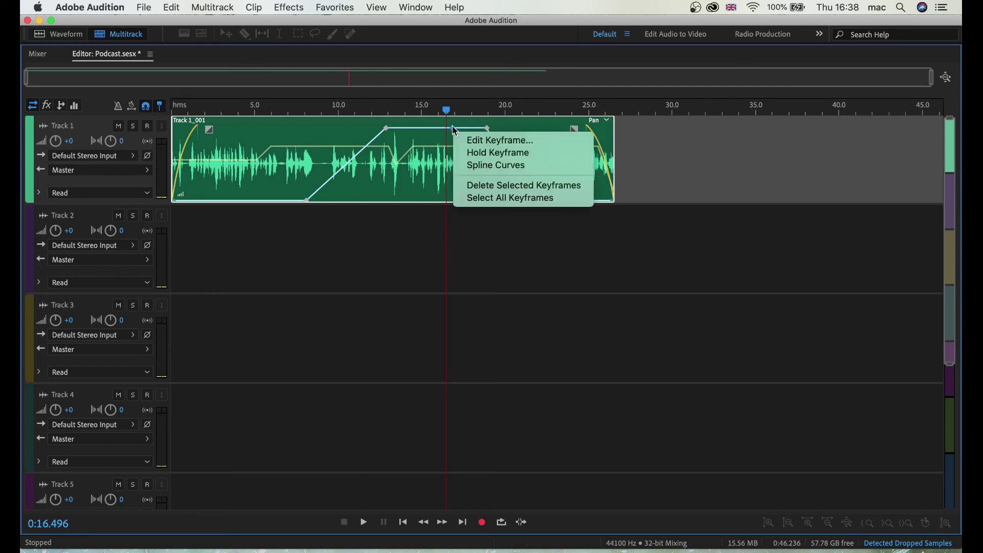
pyautogui.click(501, 198)
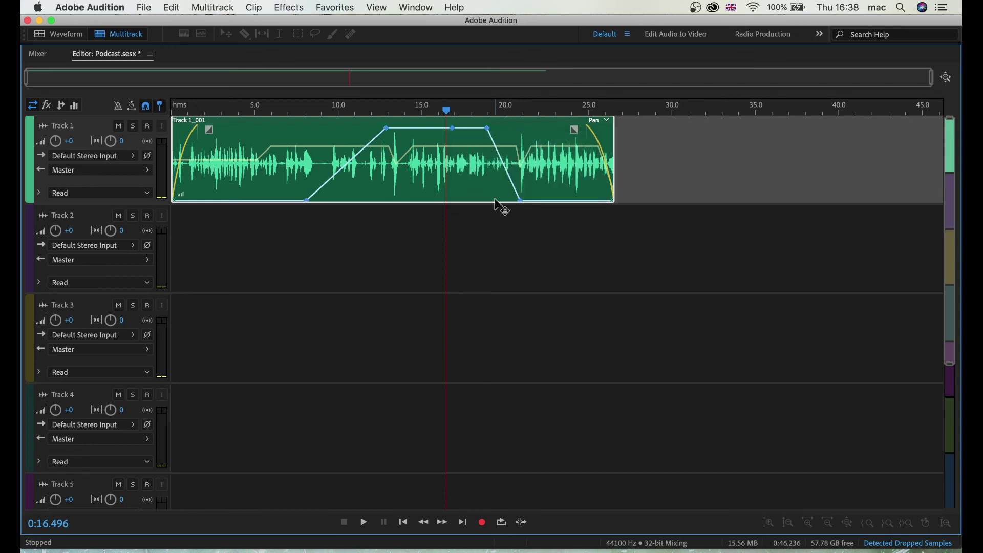
pyautogui.press('Delete')
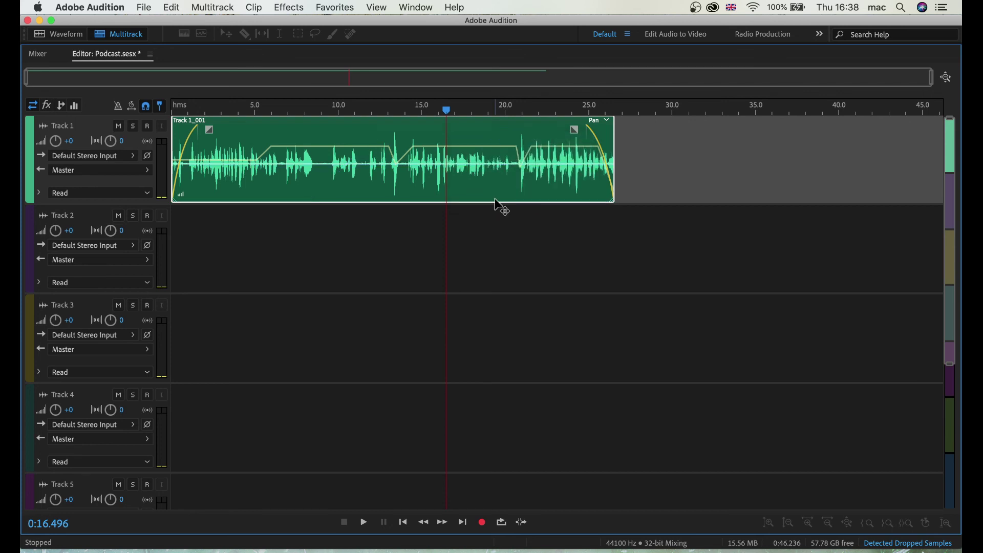
# Step: Switch to the volume envelope, select all its keyframes and delete them
pyautogui.click(339, 147)
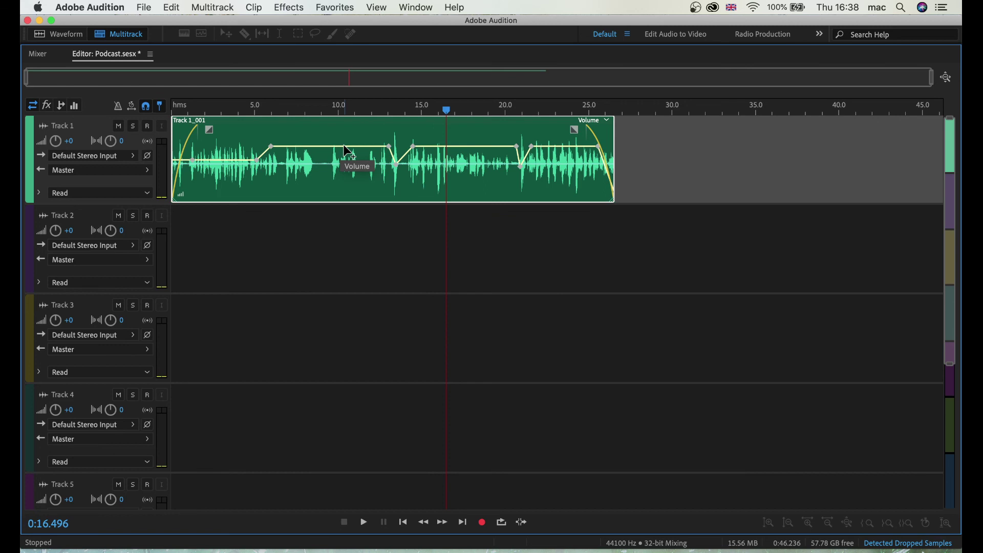
pyautogui.rightClick(382, 147)
pyautogui.click(413, 190)
pyautogui.press('Delete')
pyautogui.click(361, 109)
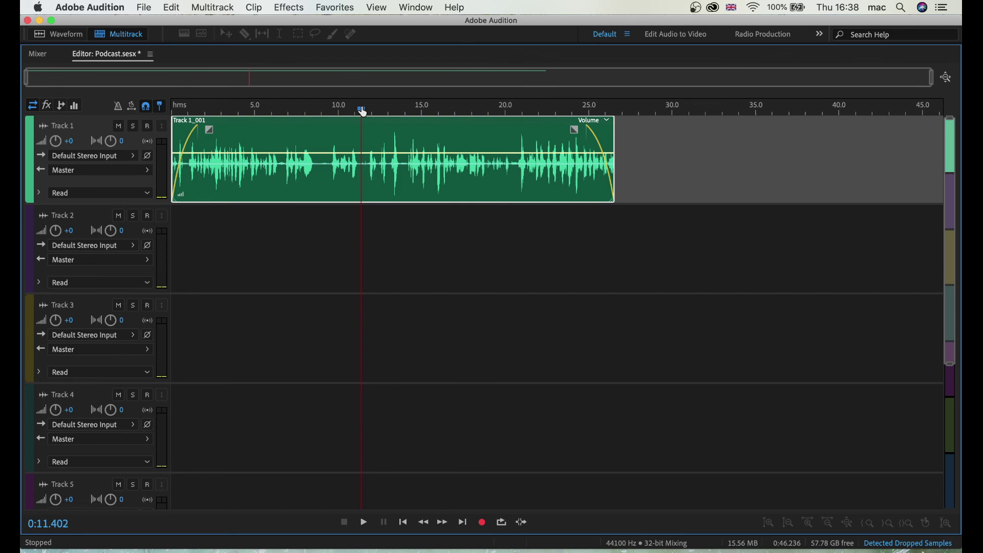